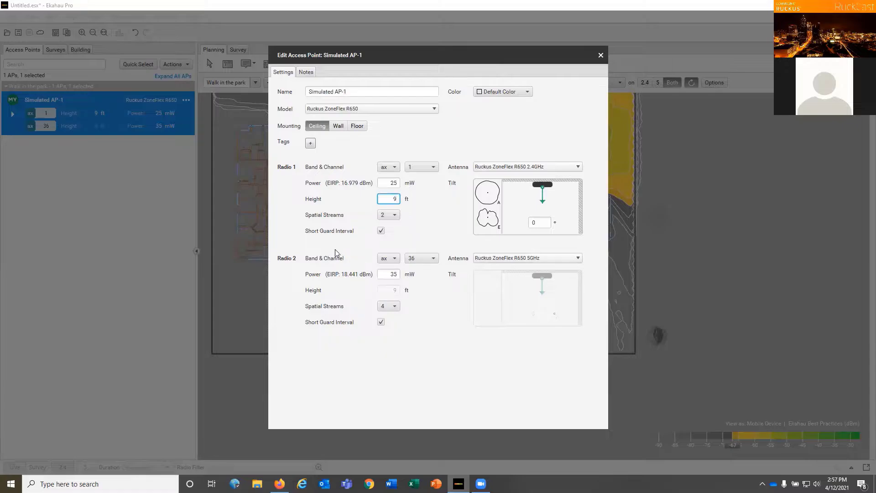
# Try wall and floor mounting for Simulated AP-1, restore ceiling mounting, and close its settings without renaming it.
pyautogui.click(333, 351)
pyautogui.click(339, 130)
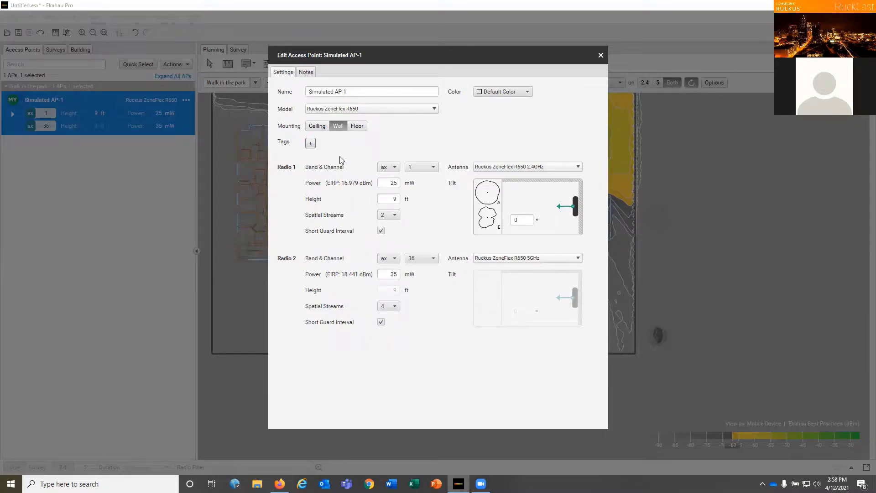
pyautogui.moveTo(558, 208); pyautogui.dragTo(560, 205)
pyautogui.click(357, 126)
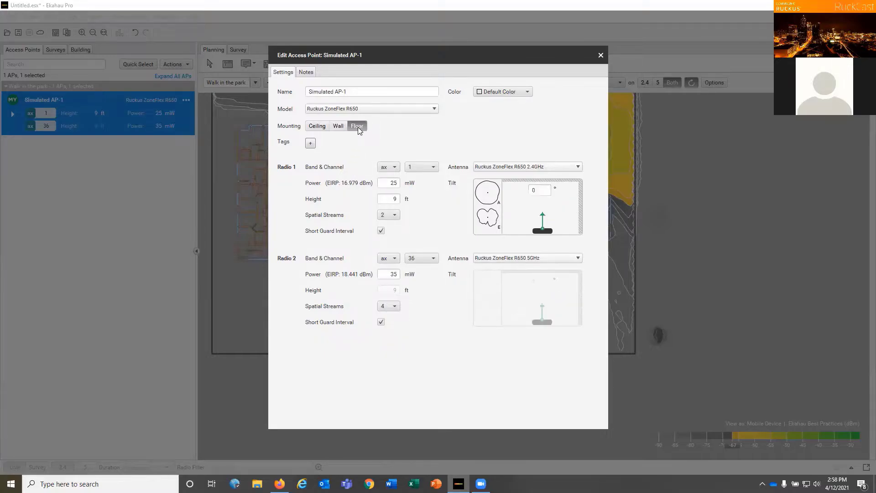
pyautogui.click(317, 127)
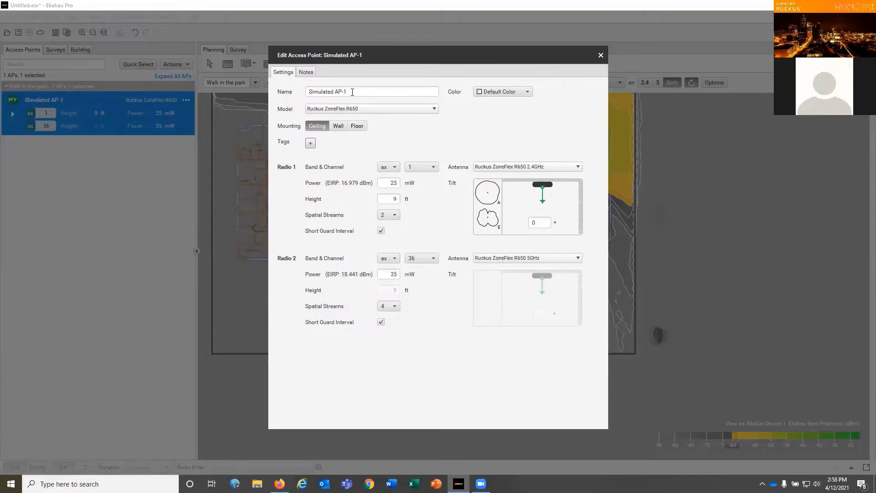
pyautogui.moveTo(352, 93); pyautogui.dragTo(306, 93)
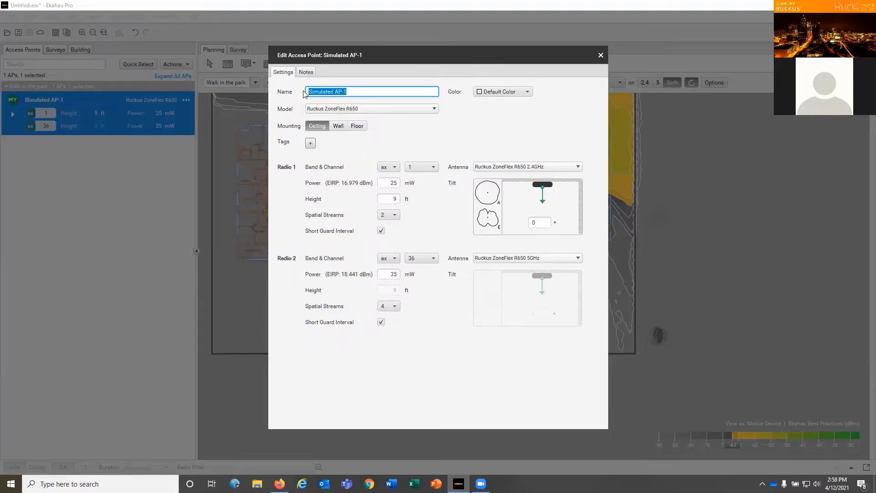
pyautogui.click(600, 55)
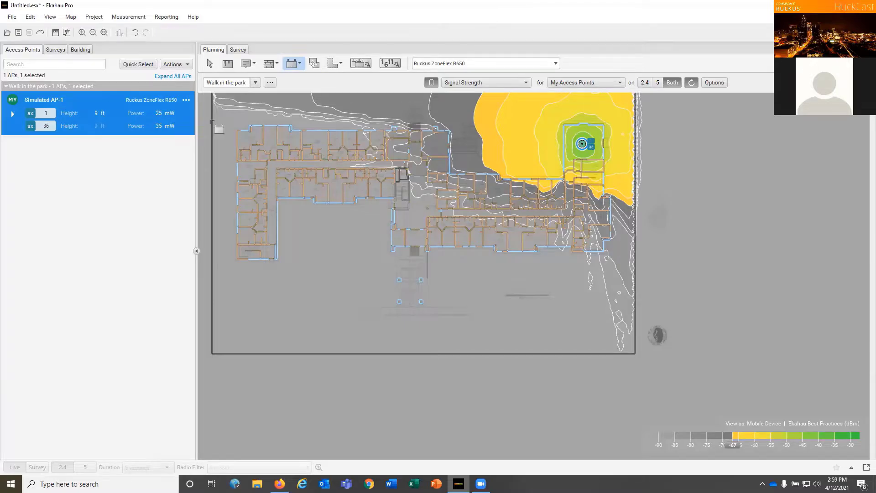
# Review the radio settings of Simulated AP-1 in its edit dialog and close it unchanged.
pyautogui.click(186, 100)
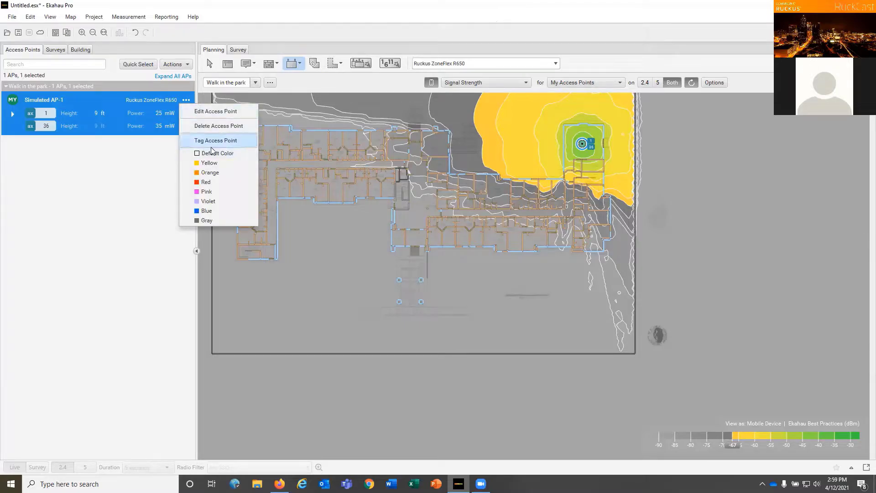
pyautogui.click(212, 112)
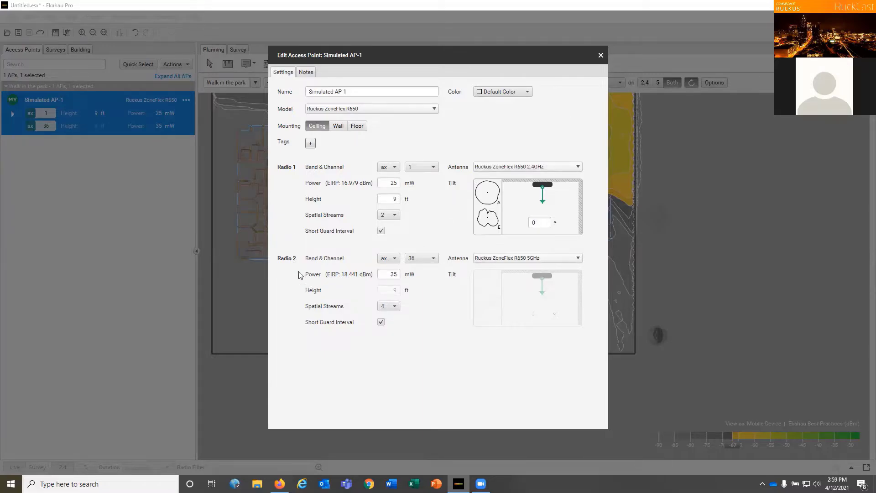
pyautogui.click(600, 53)
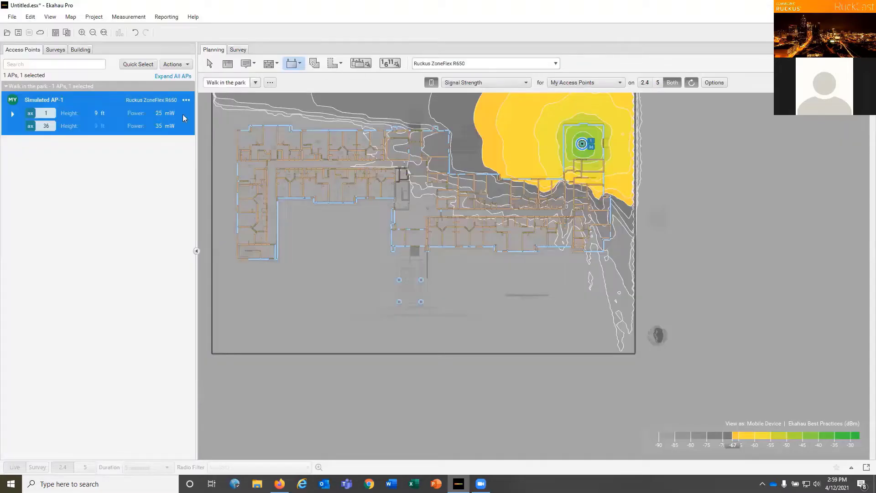
# Disable the 2.4 GHz radio of Simulated AP-1 on the floor plan.
pyautogui.rightClick(158, 113)
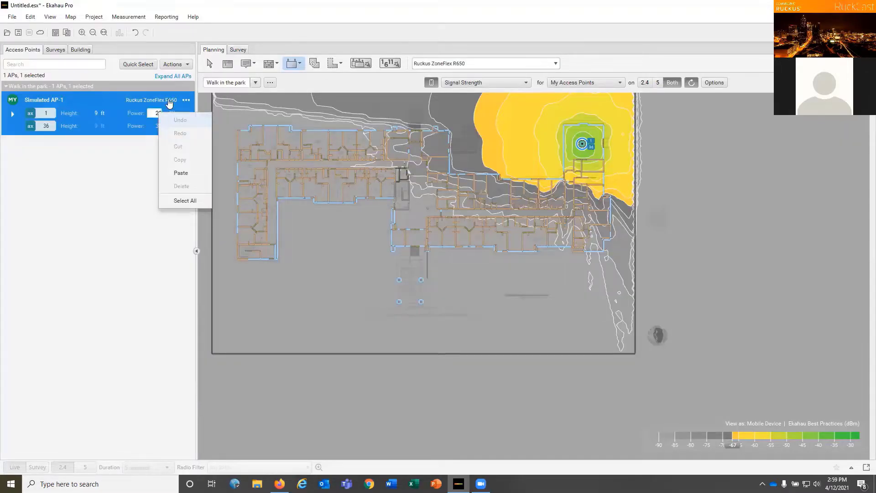
pyautogui.click(186, 101)
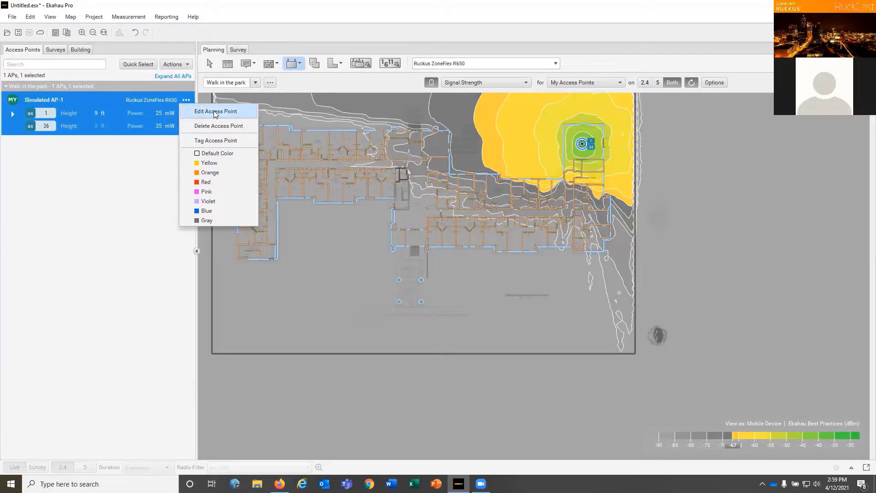
pyautogui.rightClick(588, 145)
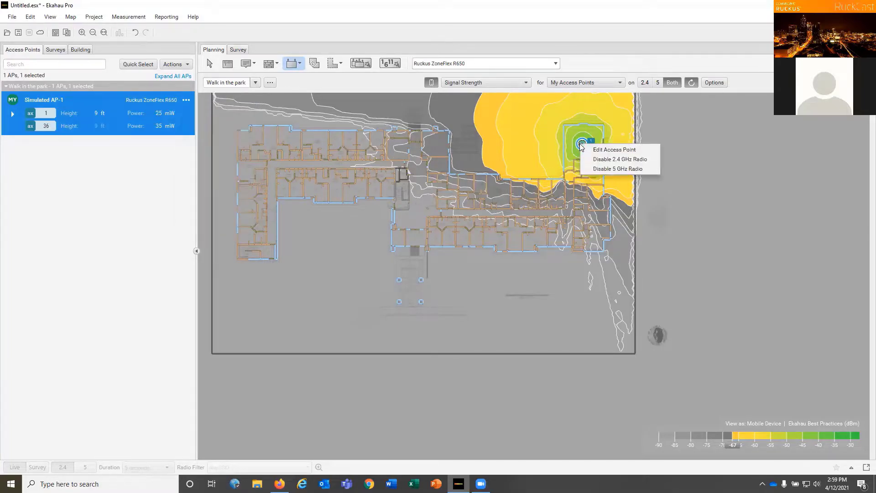
pyautogui.click(604, 160)
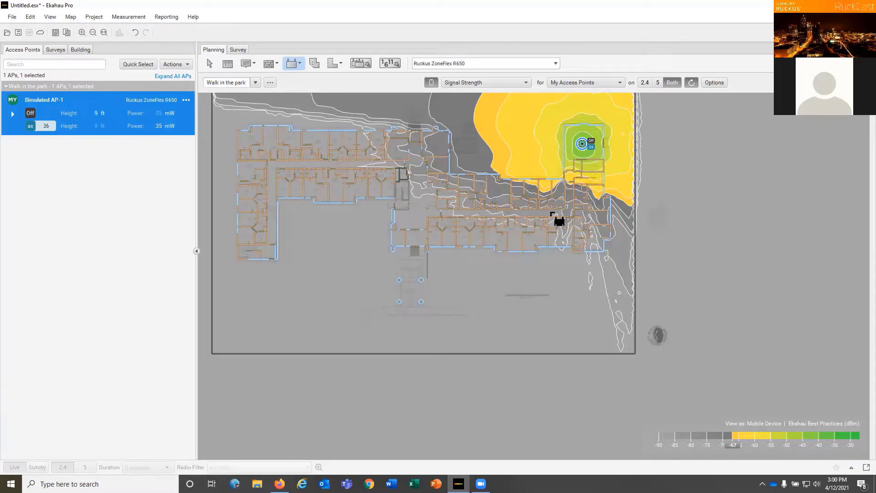
# Activate the Area Tool and set the map visualization to Empty so the floor plan shows without a heatmap.
pyautogui.click(340, 65)
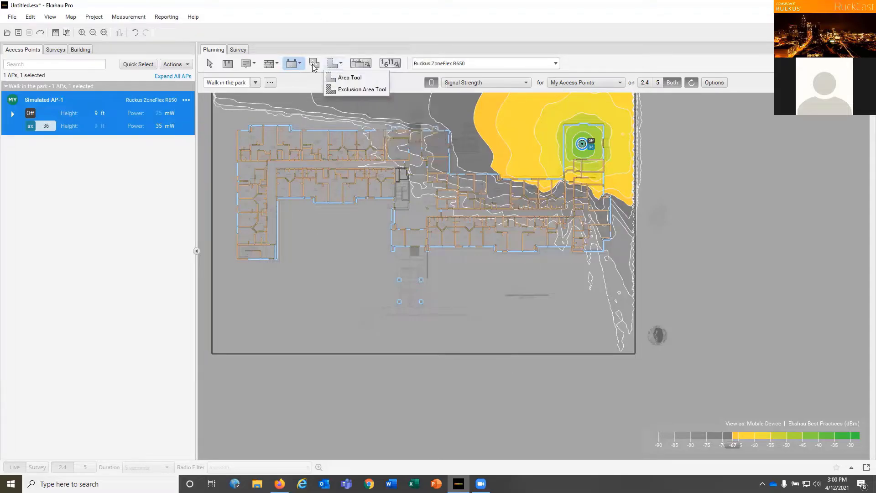
pyautogui.click(342, 77)
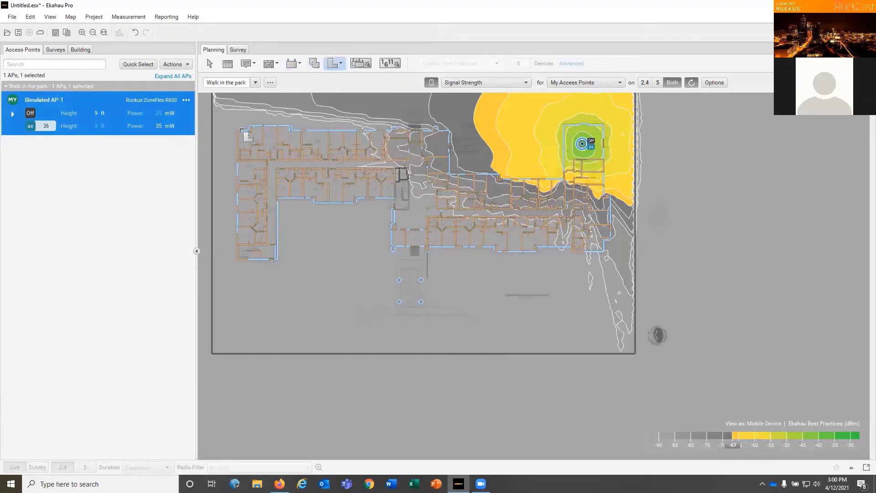
pyautogui.scroll(1, 243, 133)
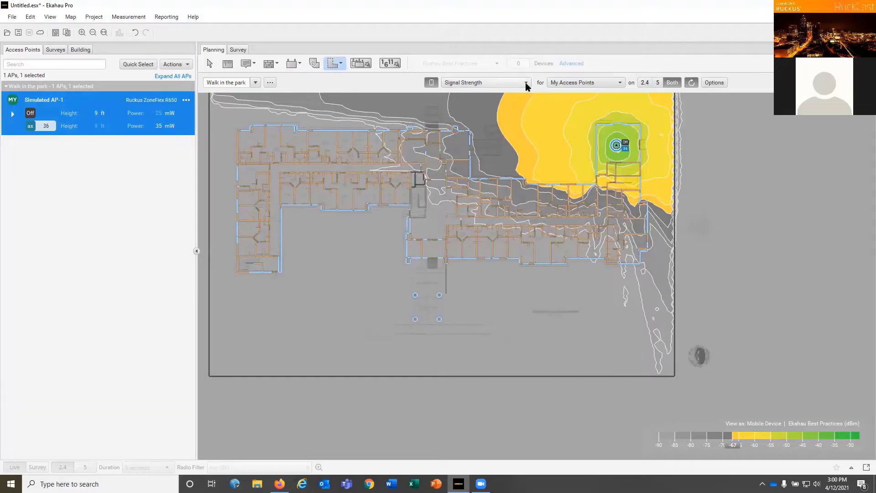
pyautogui.click(527, 82)
pyautogui.click(486, 92)
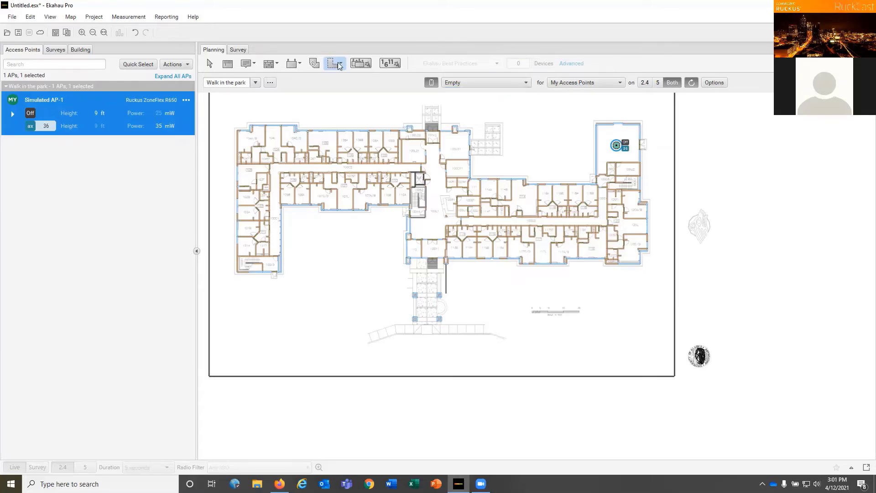
# Outline a coverage area of about 16838 ft² around the whole building, following its outer walls from the access point's room, and leave the Area Tool.
pyautogui.click(340, 65)
pyautogui.click(596, 124)
pyautogui.click(596, 184)
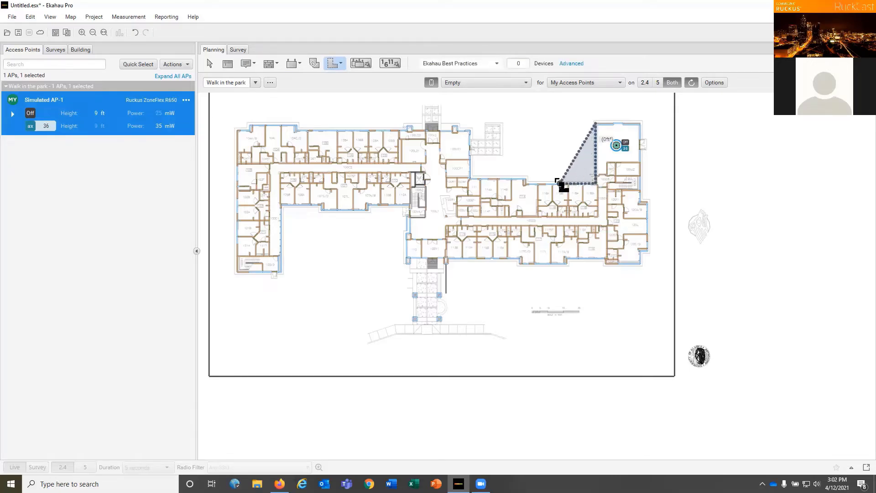
pyautogui.click(522, 183)
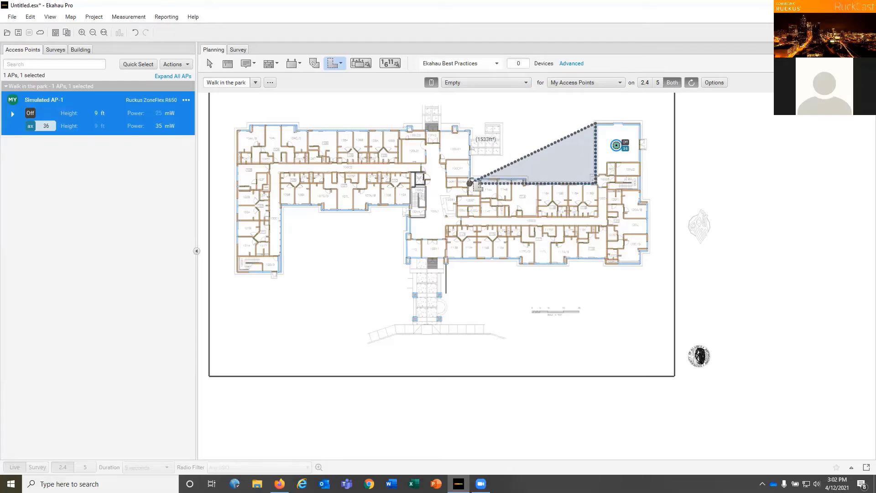
pyautogui.click(470, 183)
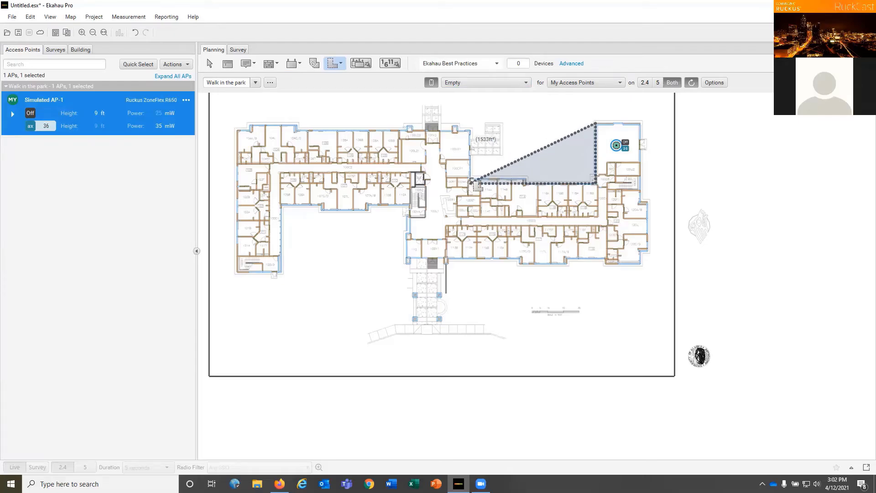
pyautogui.click(469, 128)
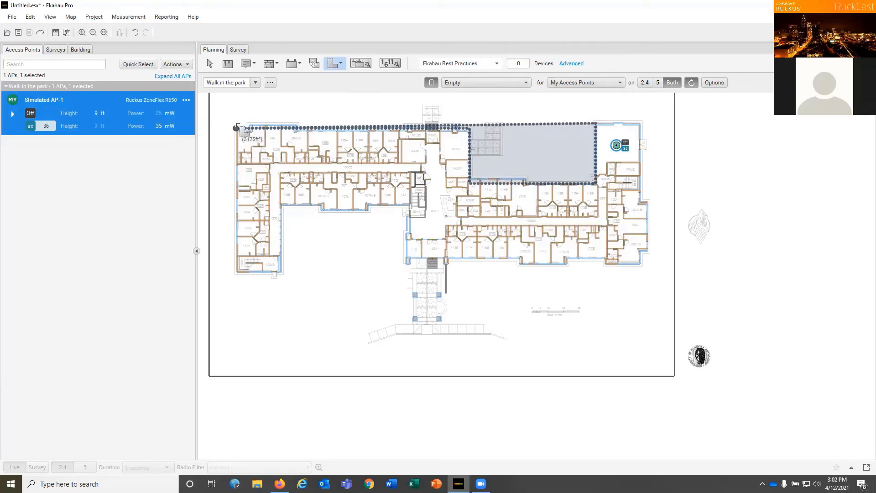
pyautogui.click(237, 127)
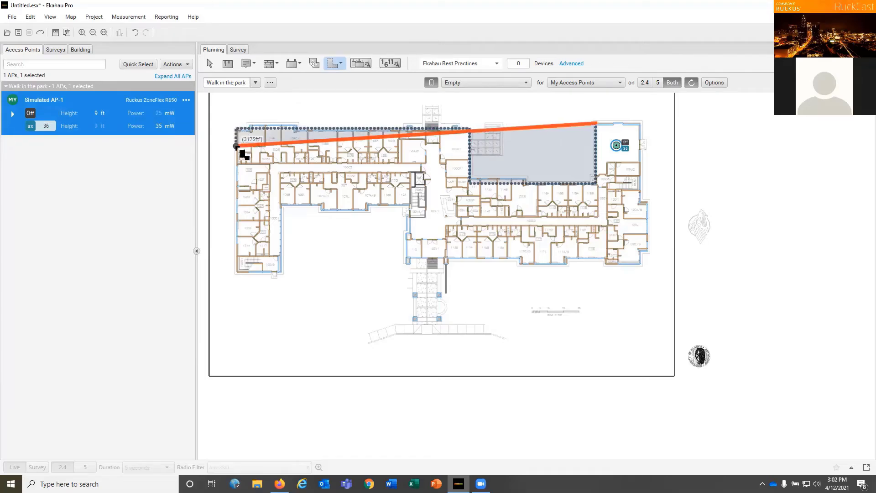
pyautogui.click(237, 271)
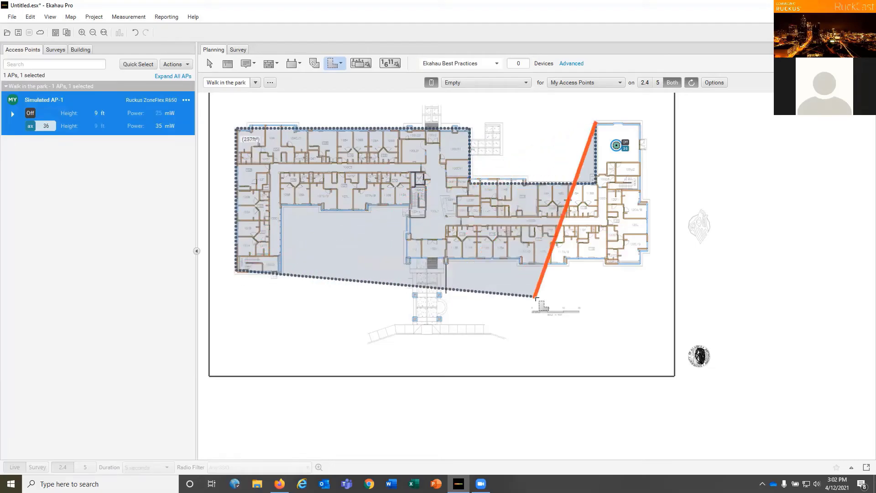
pyautogui.click(279, 271)
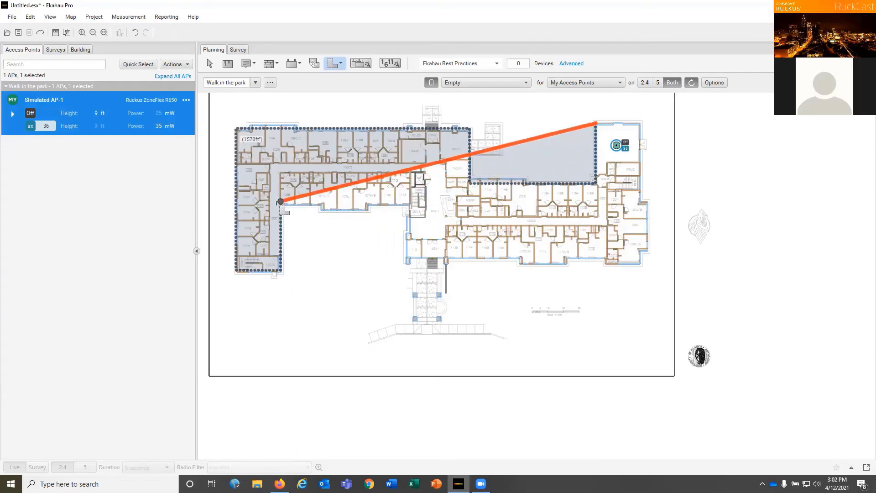
pyautogui.click(279, 201)
pyautogui.click(323, 202)
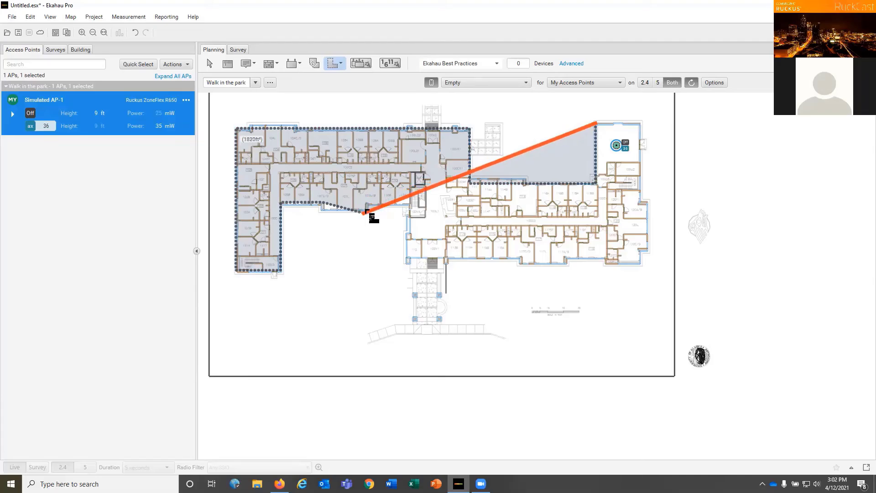
pyautogui.doubleClick(365, 213)
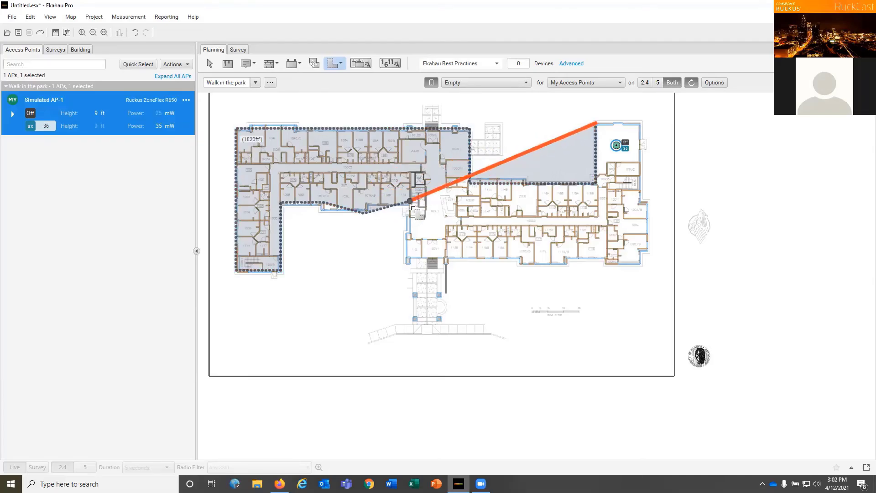
pyautogui.click(410, 200)
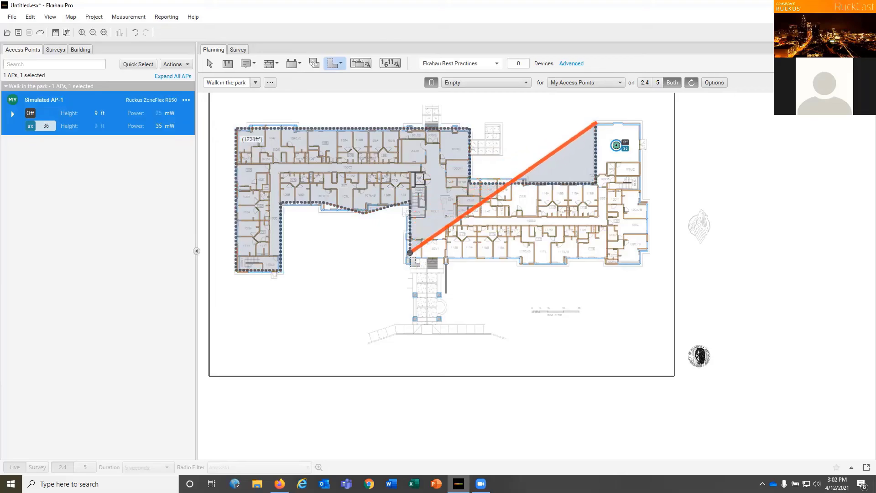
pyautogui.click(410, 262)
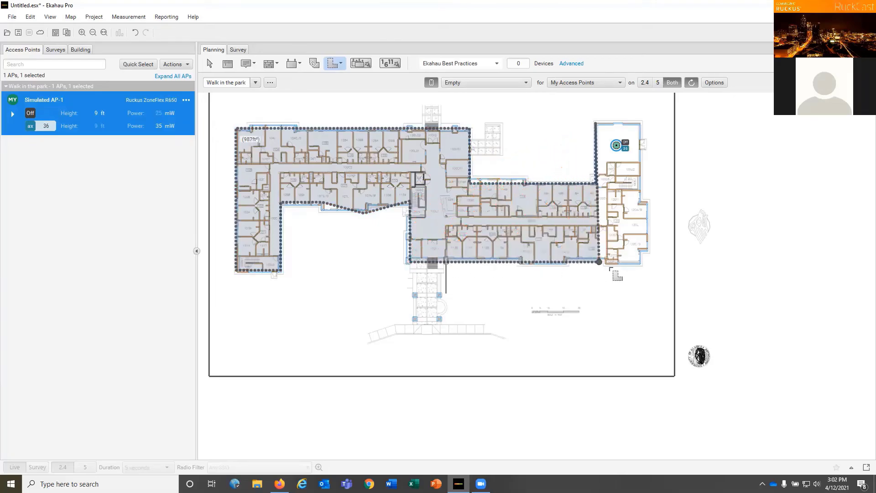
pyautogui.click(644, 261)
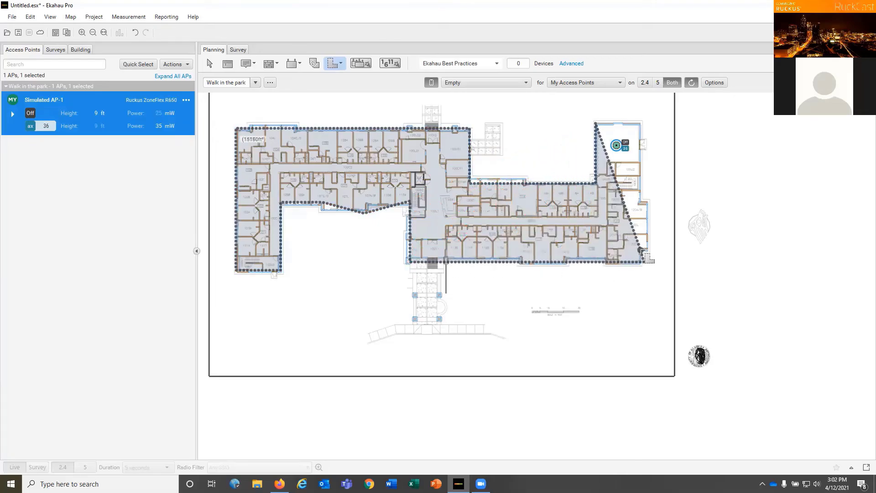
pyautogui.doubleClick(640, 248)
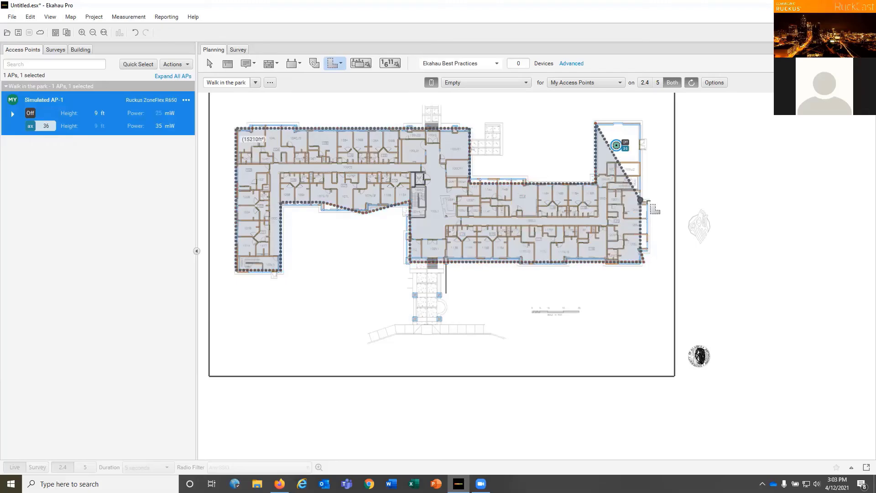
pyautogui.click(651, 206)
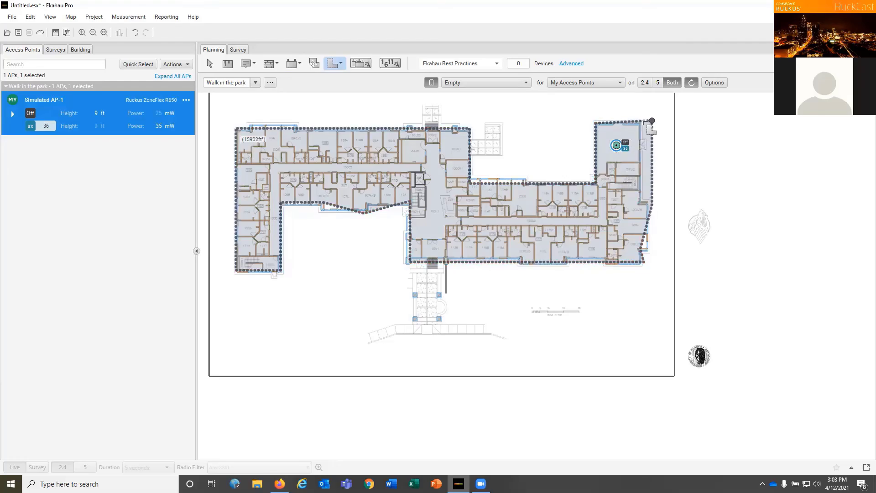
pyautogui.click(631, 126)
pyautogui.doubleClick(652, 124)
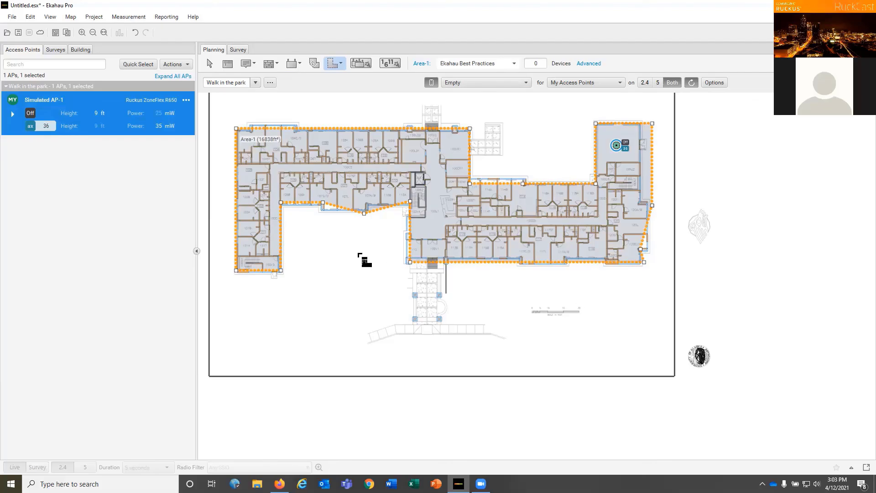
pyautogui.press('Escape')
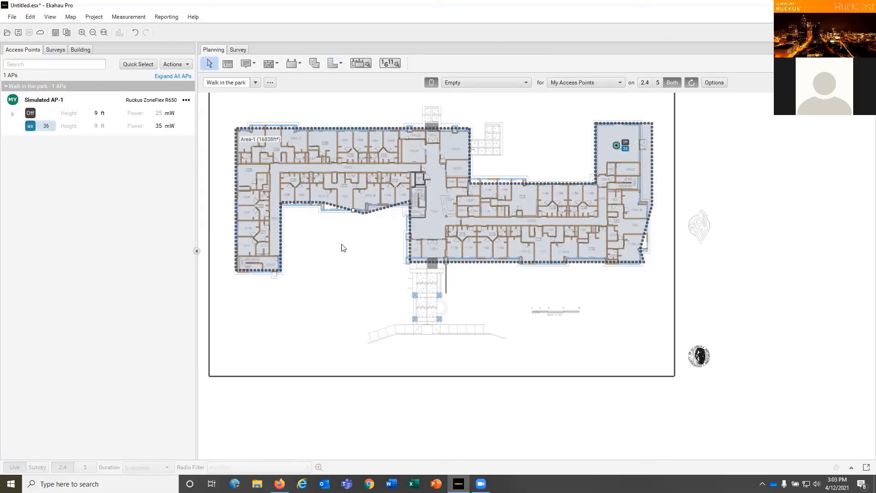